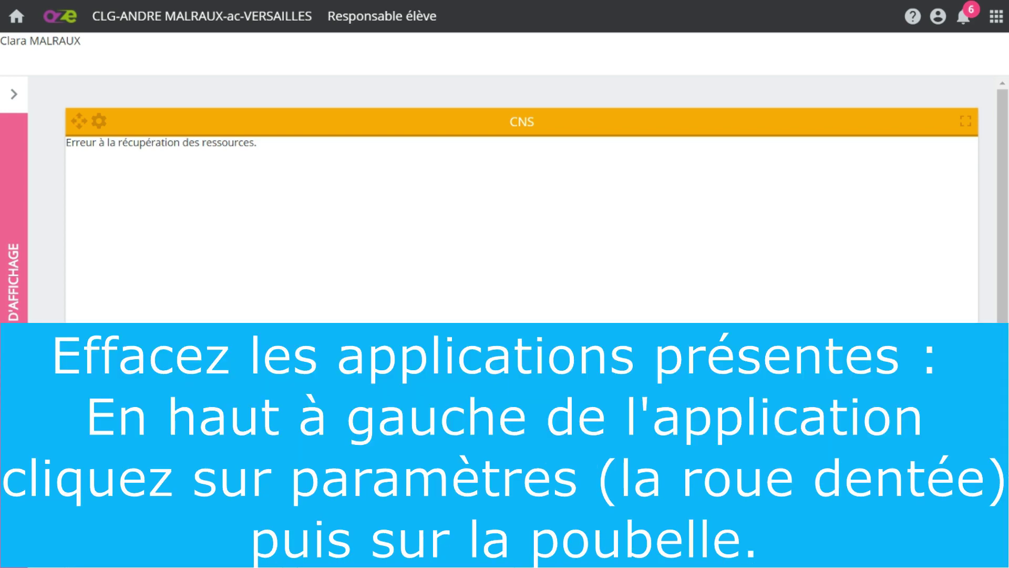
- Remove the CNS and Mes documents récents applications from the home page
{"action": "left_click", "coordinate": [98, 121]}
{"action": "left_click", "coordinate": [110, 103]}
{"action": "left_click", "coordinate": [99, 120]}
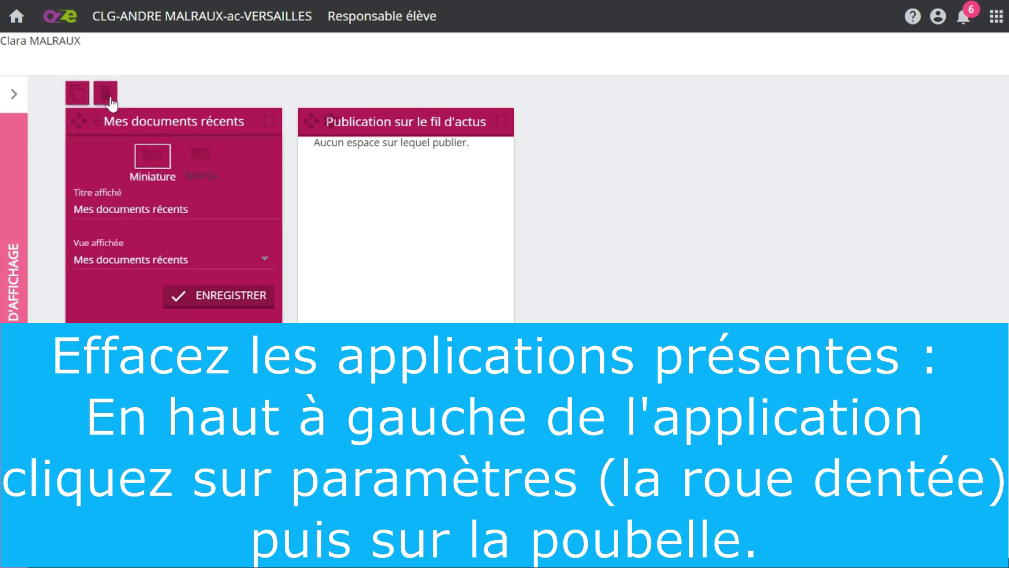
{"action": "left_click", "coordinate": [106, 123]}
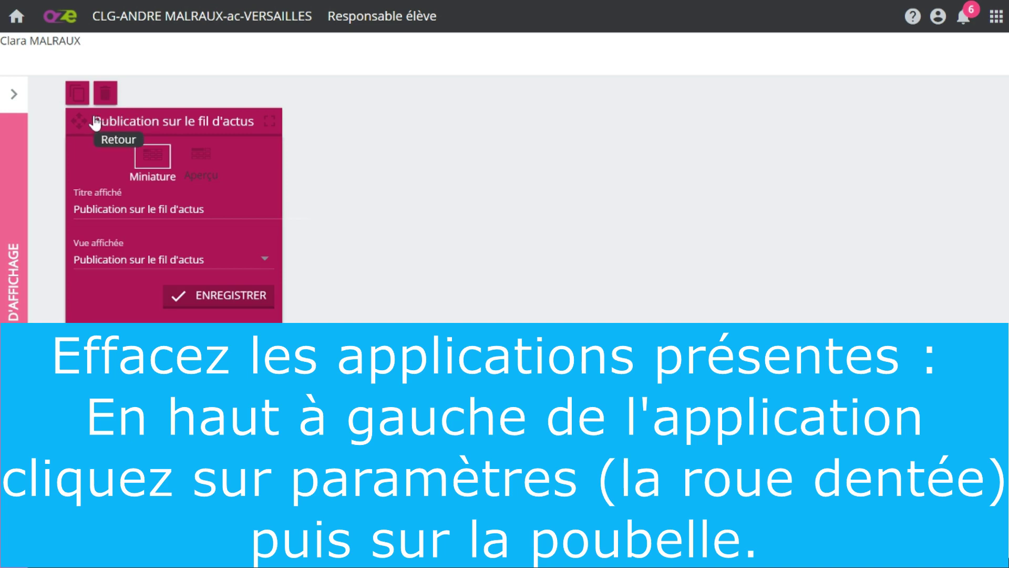
- Remove the Publication sur le fil d'actus application from the home page
{"action": "left_click", "coordinate": [97, 122]}
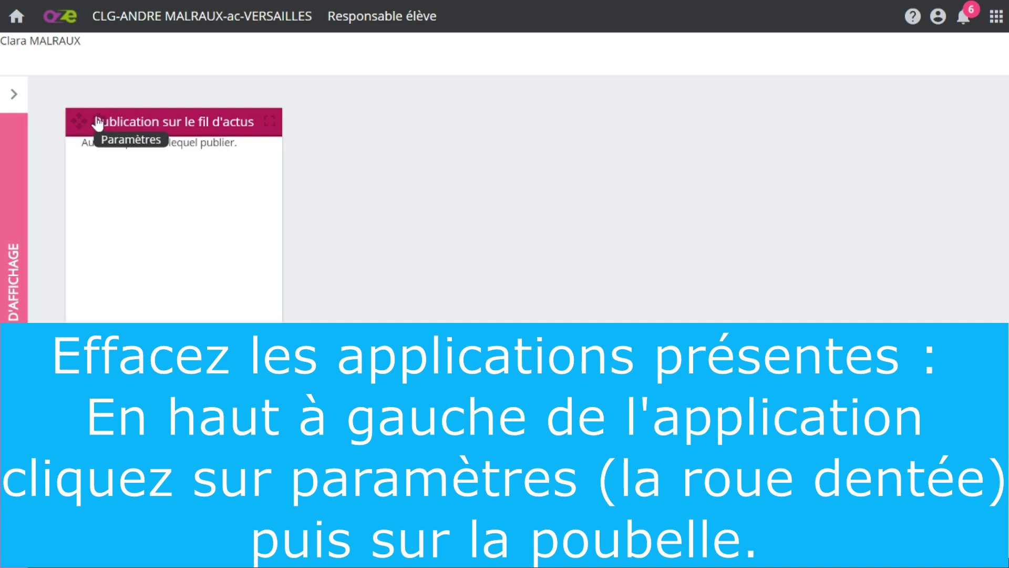
{"action": "left_click", "coordinate": [107, 125]}
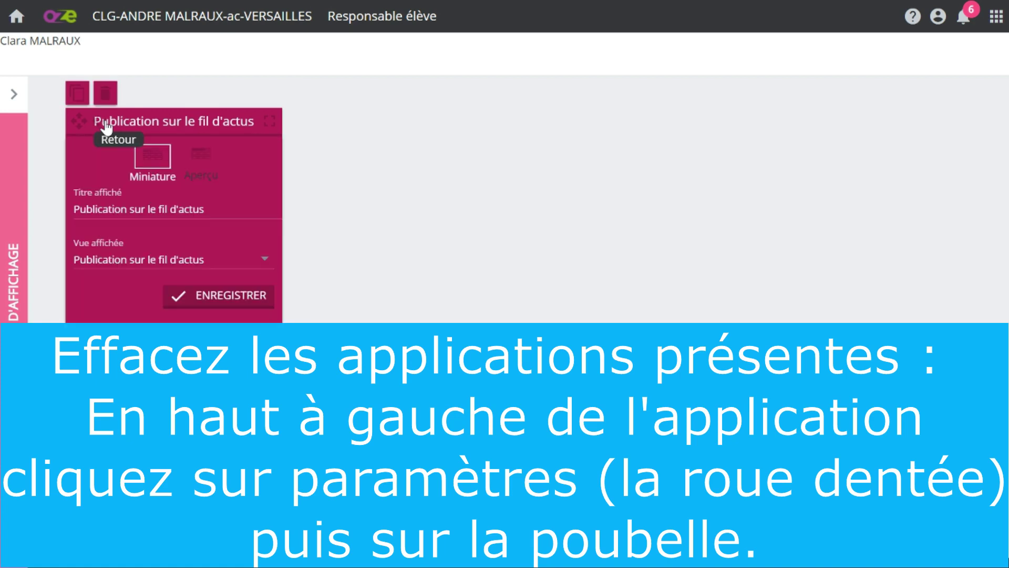
{"action": "left_click", "coordinate": [104, 98]}
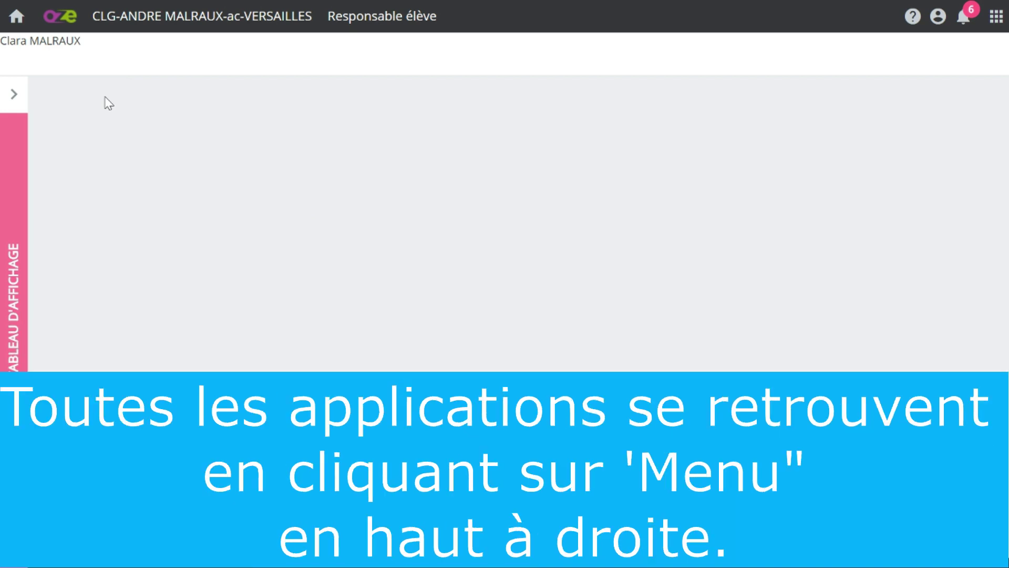
- Place the Comportement application on the empty home page from the list of available Oz'Apps
{"action": "left_click", "coordinate": [997, 31]}
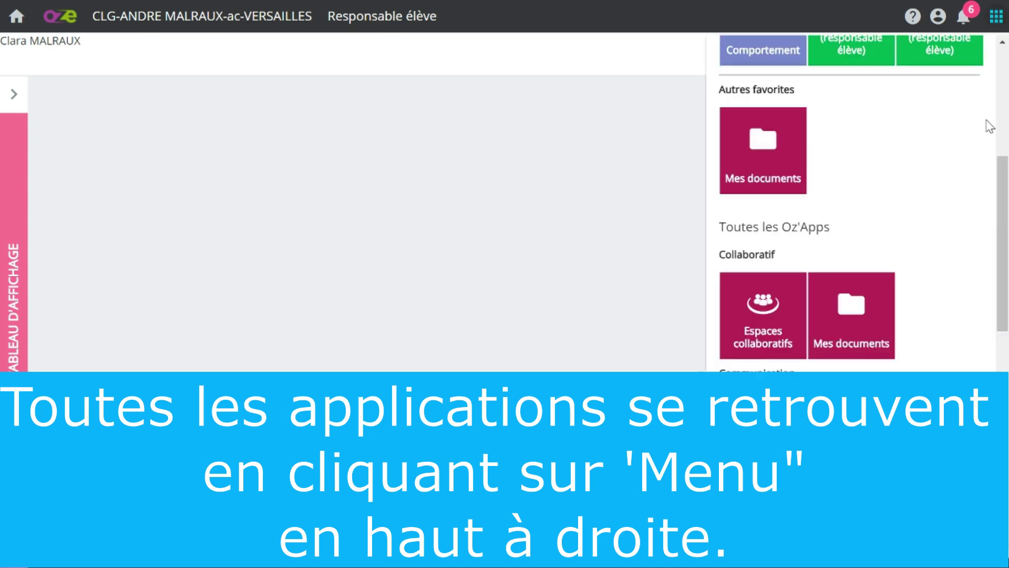
{"action": "scroll", "coordinate": [962, 200], "scroll_direction": "up", "scroll_amount": 5}
{"action": "scroll", "coordinate": [962, 208], "scroll_direction": "down", "scroll_amount": 3}
{"action": "scroll", "coordinate": [962, 207], "scroll_direction": "up", "scroll_amount": 3}
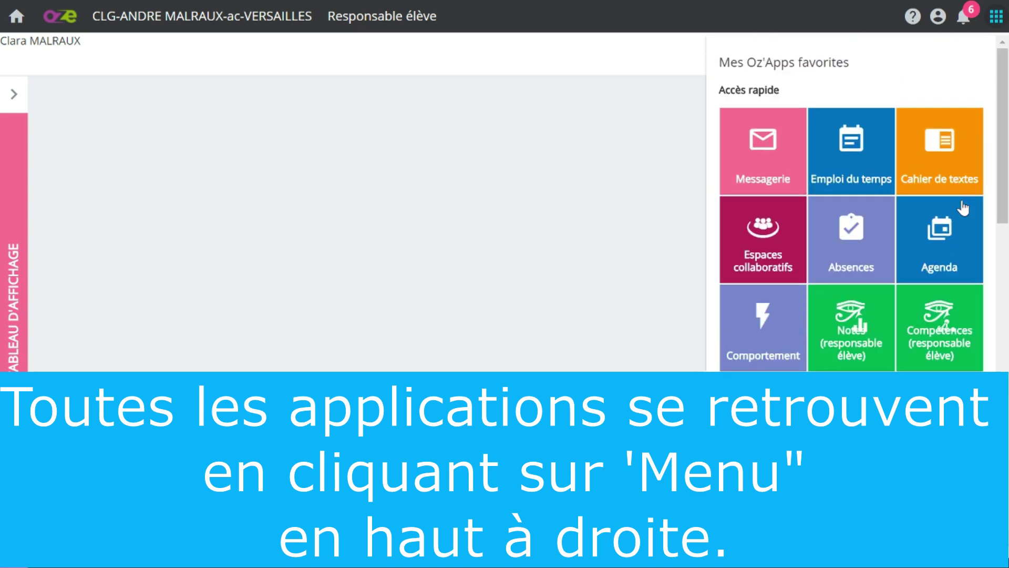
{"action": "scroll", "coordinate": [905, 263], "scroll_direction": "down", "scroll_amount": 5}
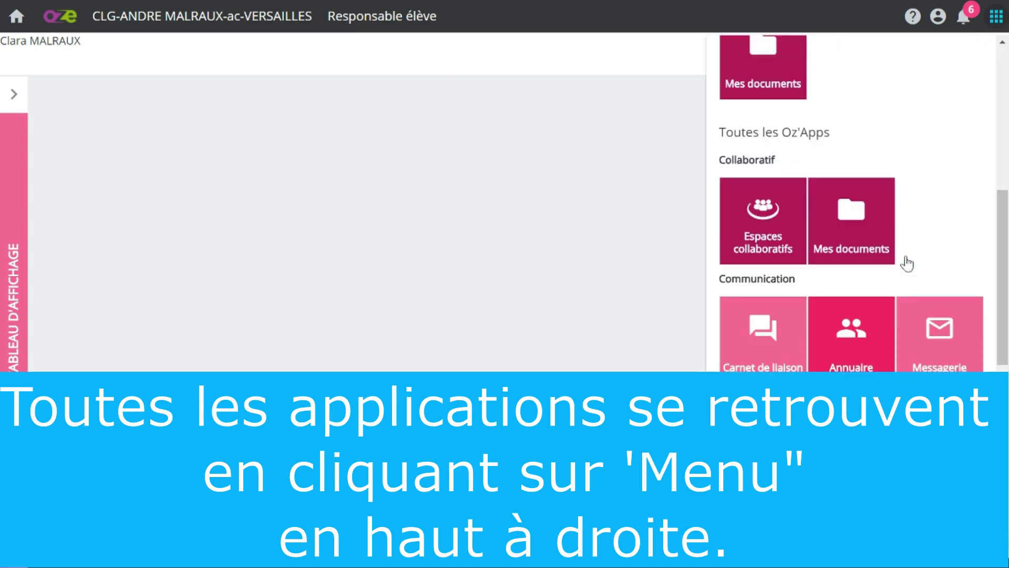
{"action": "scroll", "coordinate": [910, 263], "scroll_direction": "down", "scroll_amount": 8}
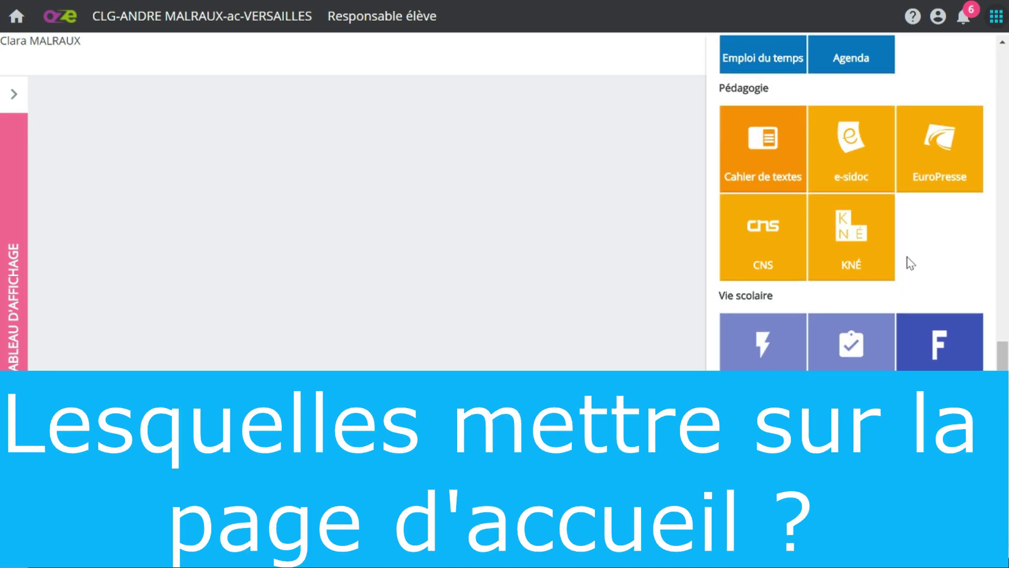
{"action": "scroll", "coordinate": [910, 263], "scroll_direction": "up", "scroll_amount": 12}
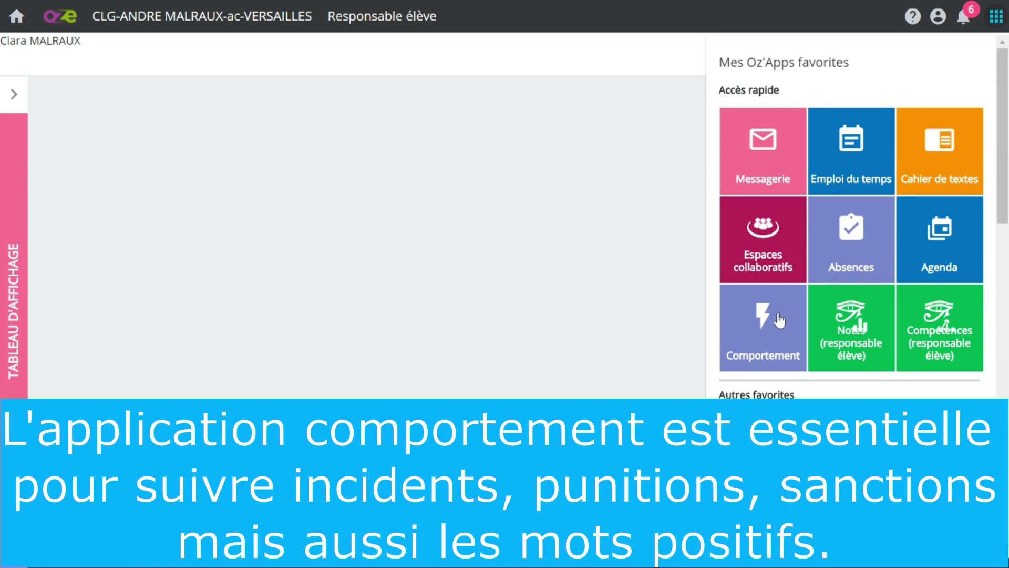
{"action": "left_click_drag", "start_coordinate": [779, 320], "coordinate": [372, 237]}
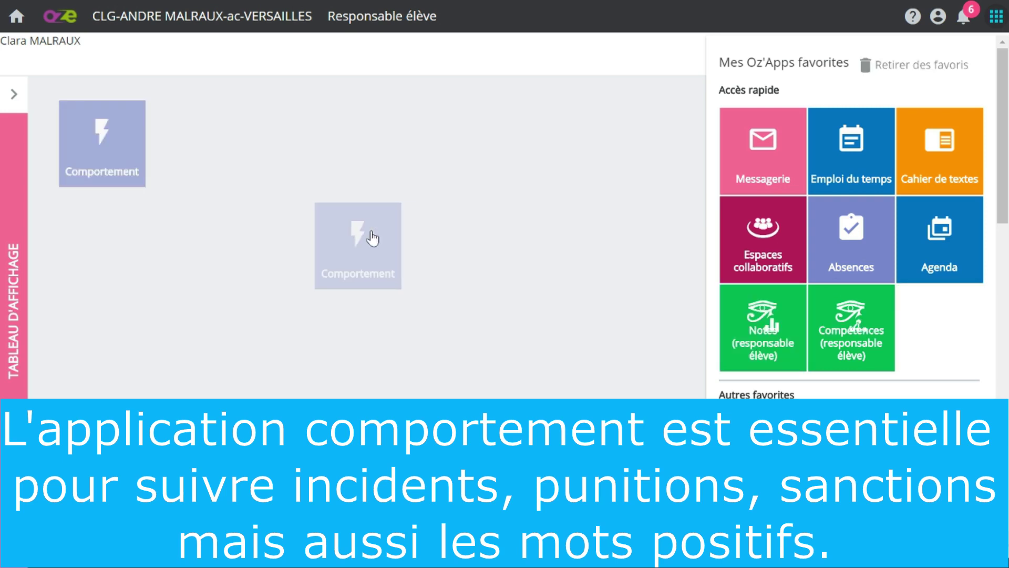
{"action": "left_click_drag", "start_coordinate": [372, 238], "coordinate": [374, 235]}
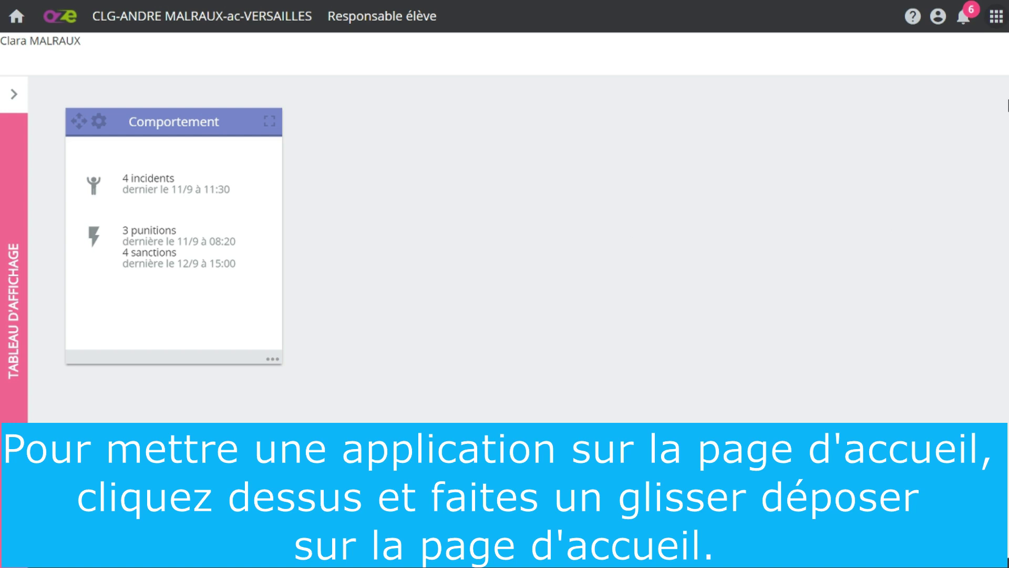
- Add the Absences and Cahier de textes applications to the home page alongside Comportement
{"action": "left_click", "coordinate": [996, 20]}
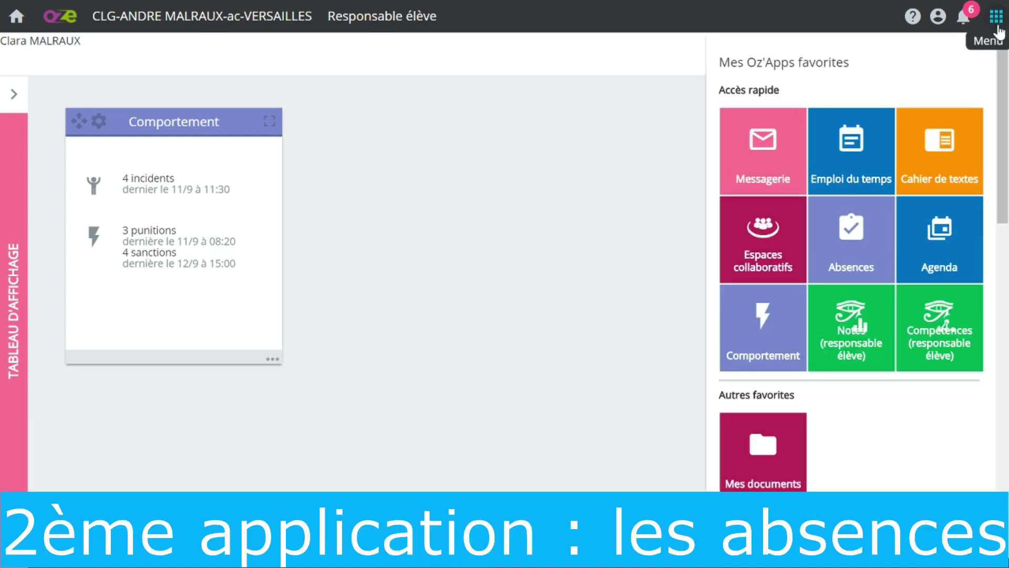
{"action": "left_click_drag", "start_coordinate": [838, 259], "coordinate": [498, 190]}
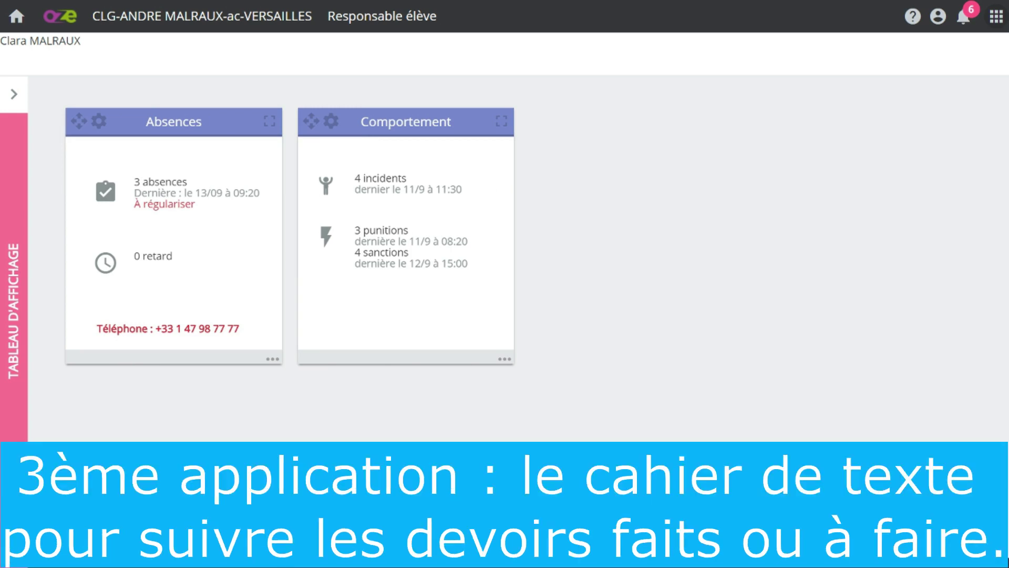
{"action": "left_click", "coordinate": [997, 17]}
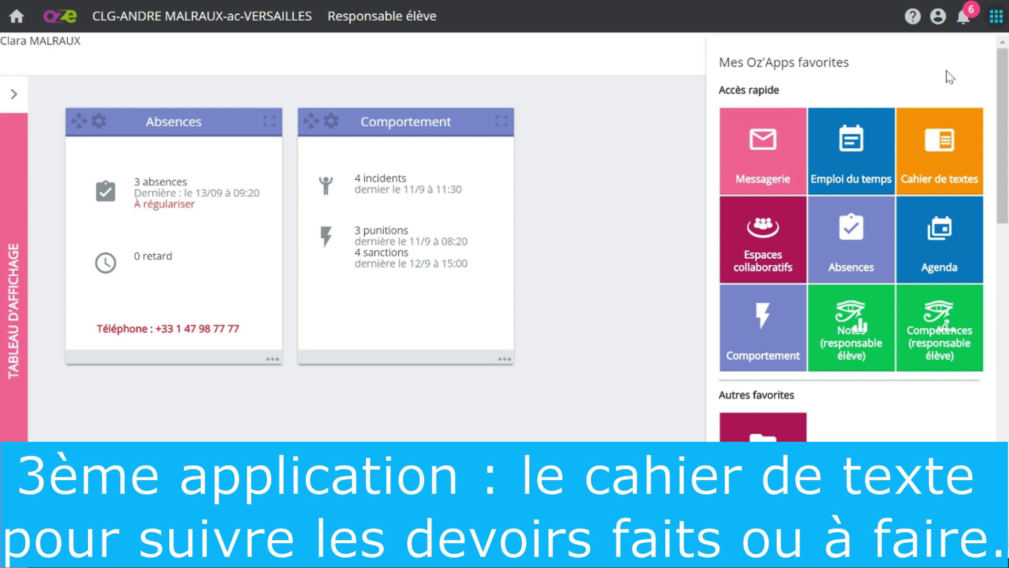
{"action": "left_click_drag", "start_coordinate": [944, 177], "coordinate": [610, 157]}
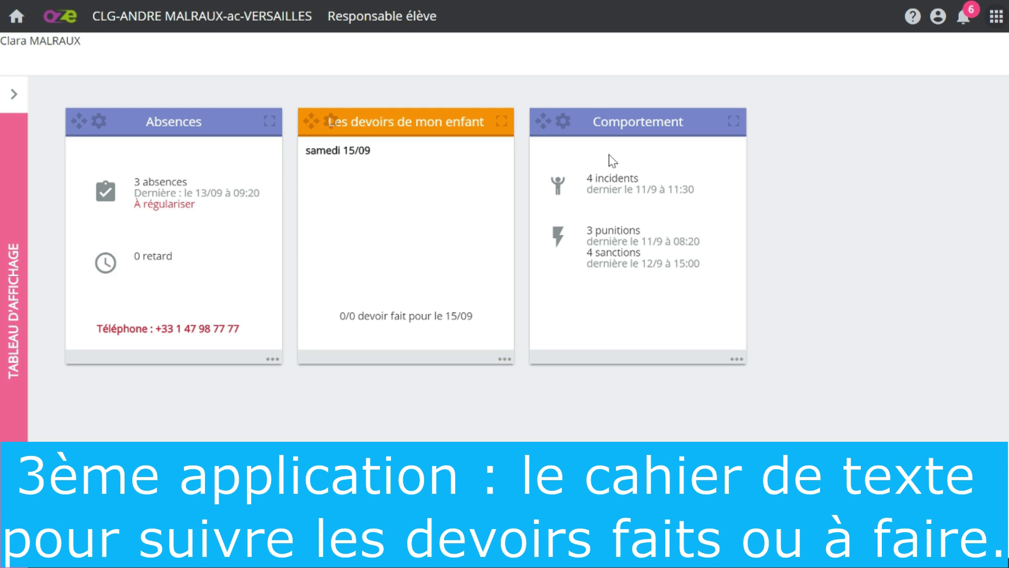
- Add the Agenda application to the home page below the first row of applications
{"action": "left_click", "coordinate": [996, 16]}
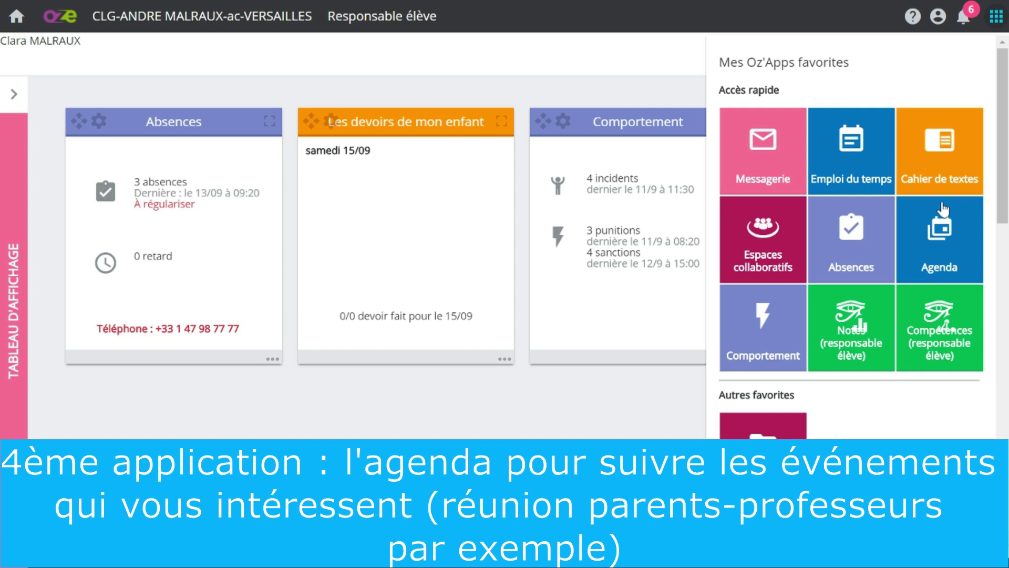
{"action": "scroll", "coordinate": [942, 209], "scroll_direction": "down", "scroll_amount": 2}
{"action": "left_click_drag", "start_coordinate": [938, 157], "coordinate": [371, 452]}
{"action": "scroll", "coordinate": [583, 423], "scroll_direction": "down", "scroll_amount": 2}
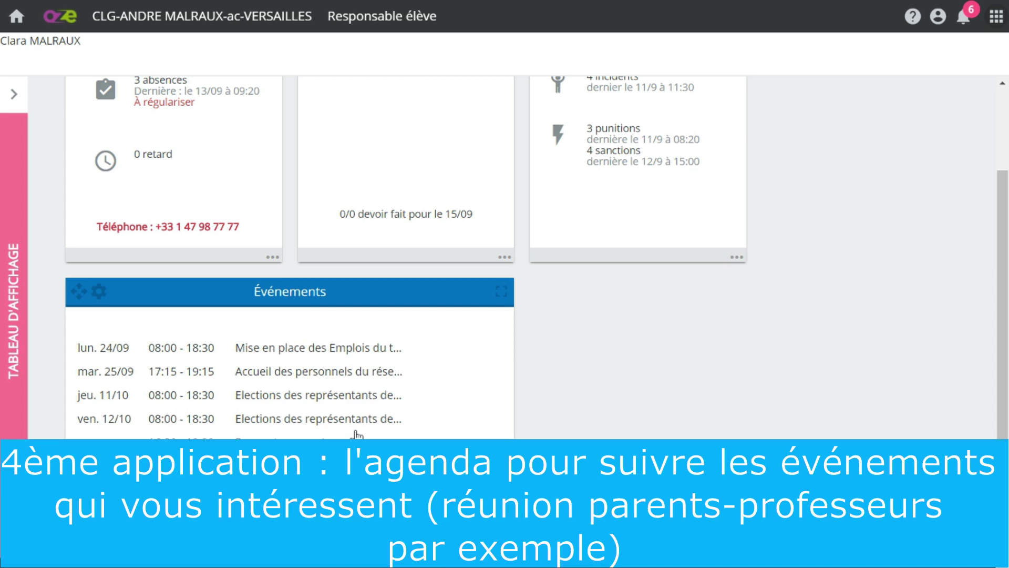
{"action": "scroll", "coordinate": [356, 435], "scroll_direction": "up", "scroll_amount": 2}
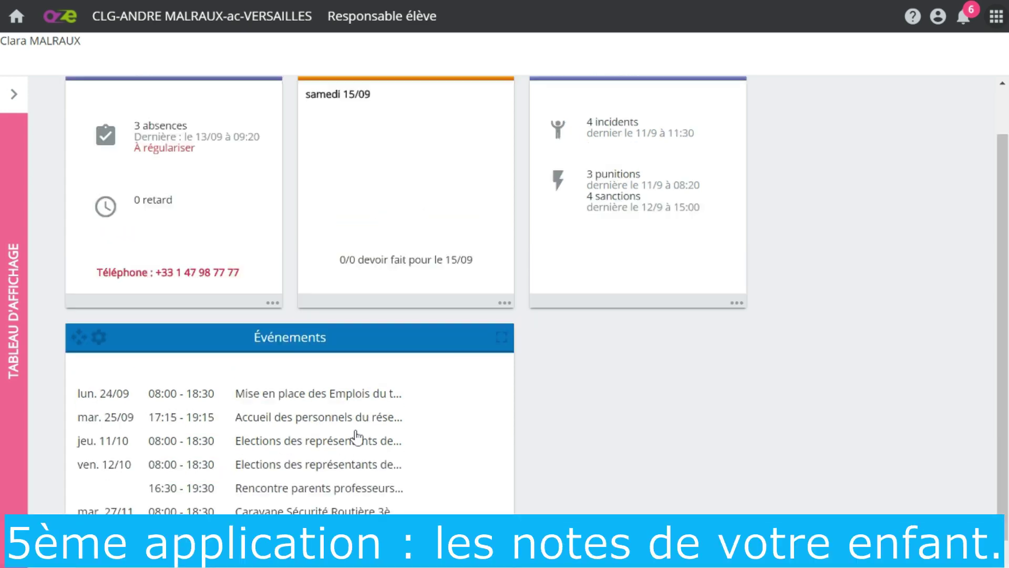
- Add the Notes (responsable élève) application to the home page between the first row and the Événements block
{"action": "left_click", "coordinate": [996, 16]}
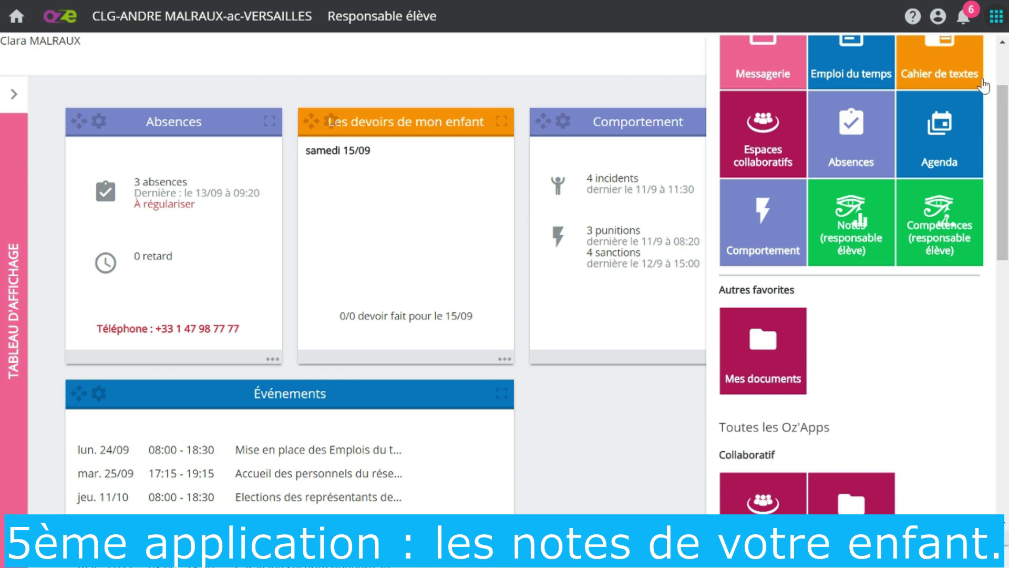
{"action": "scroll", "coordinate": [1006, 156], "scroll_direction": "down", "scroll_amount": 3}
{"action": "scroll", "coordinate": [893, 137], "scroll_direction": "up", "scroll_amount": 2}
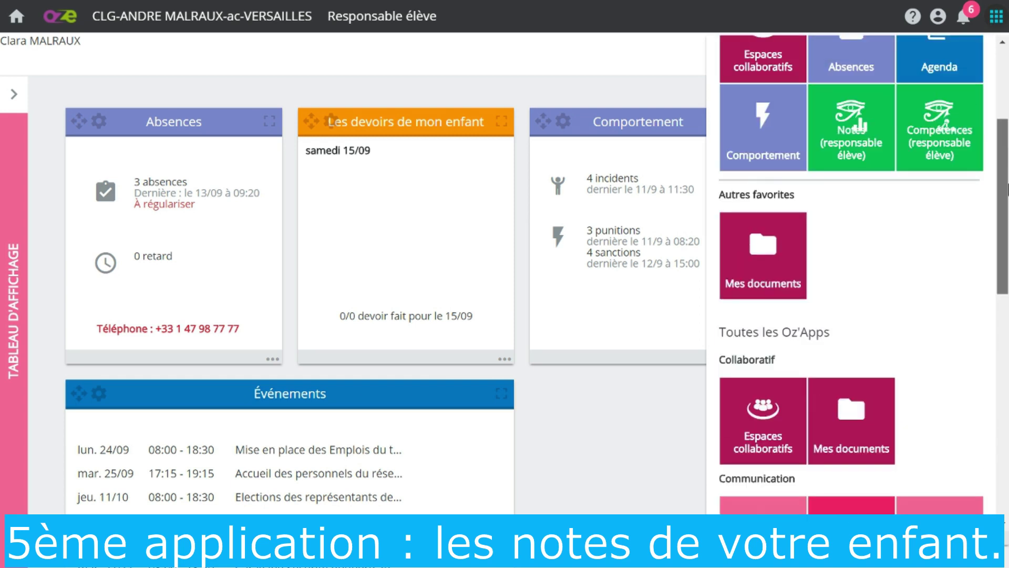
{"action": "left_click_drag", "start_coordinate": [867, 122], "coordinate": [634, 507]}
{"action": "scroll", "coordinate": [641, 484], "scroll_direction": "down", "scroll_amount": 5}
{"action": "scroll", "coordinate": [641, 484], "scroll_direction": "up", "scroll_amount": 3}
{"action": "scroll", "coordinate": [641, 484], "scroll_direction": "down", "scroll_amount": 3}
{"action": "scroll", "coordinate": [580, 437], "scroll_direction": "down", "scroll_amount": 2}
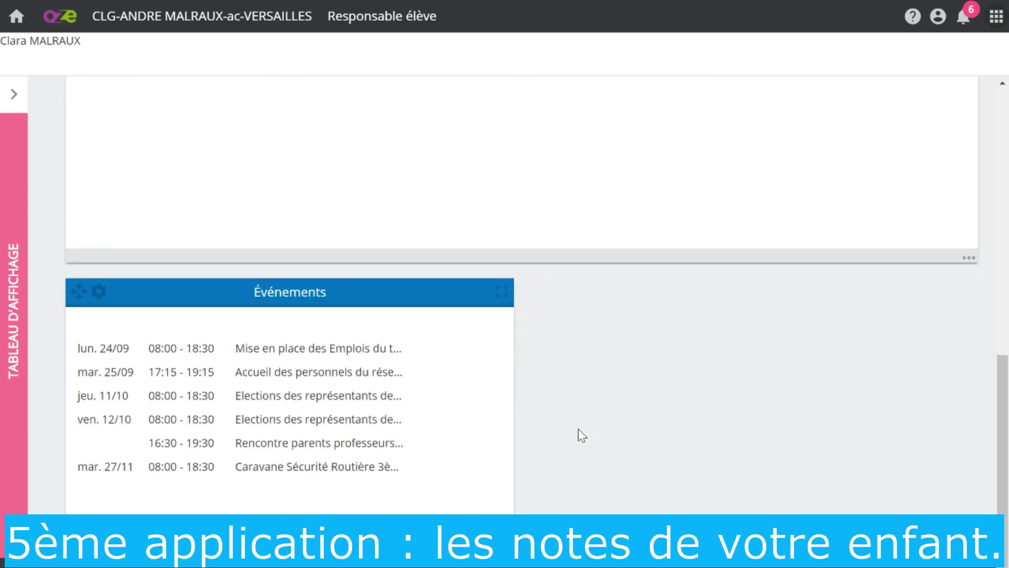
- Add the Carnet de liaison application to the home page above the Événements block
{"action": "left_click", "coordinate": [996, 15]}
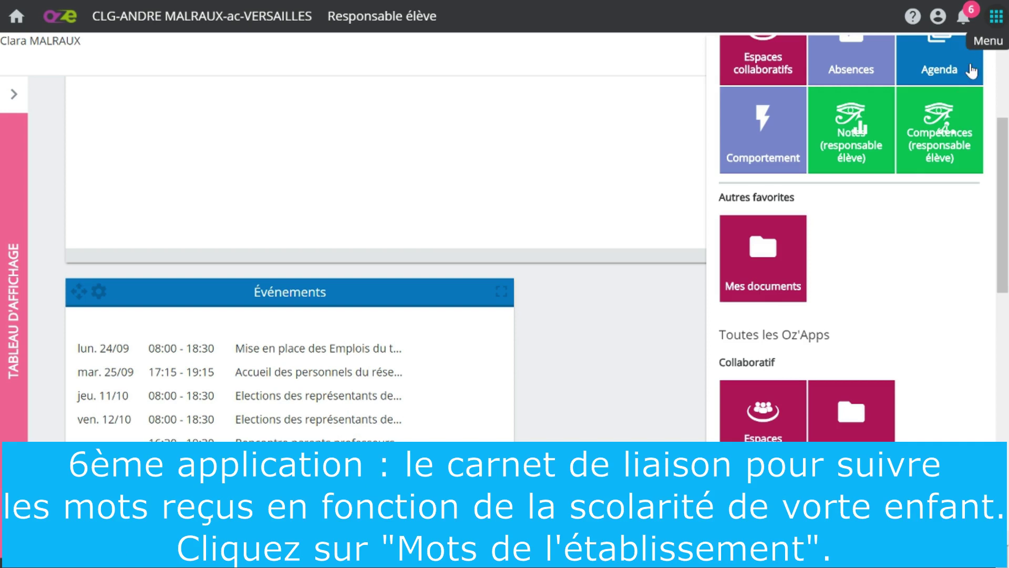
{"action": "scroll", "coordinate": [841, 316], "scroll_direction": "down", "scroll_amount": 3}
{"action": "left_click_drag", "start_coordinate": [763, 326], "coordinate": [640, 314]}
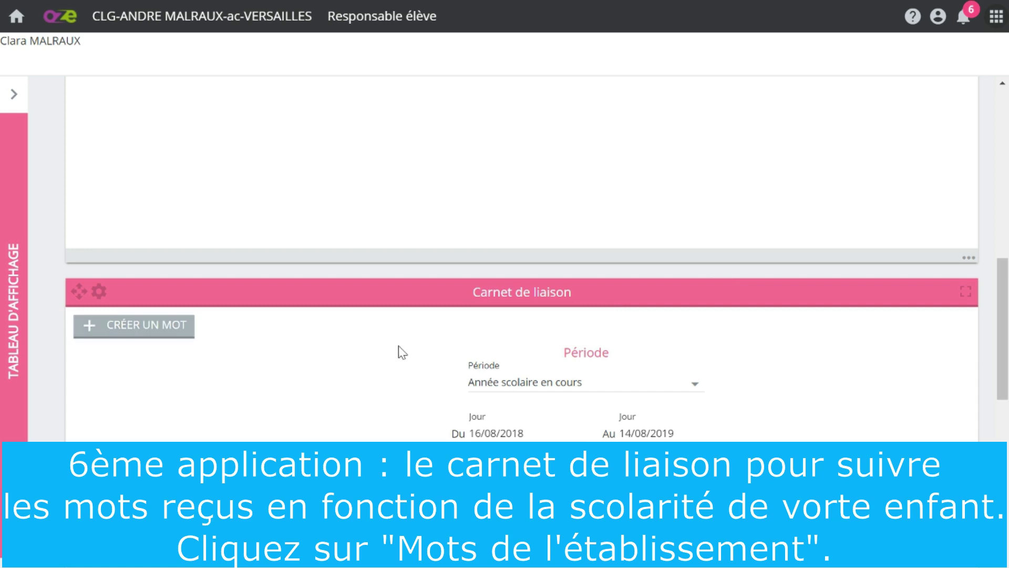
- Look through the Mots des responsables and Mots de l'établissement lists in the Carnet de liaison
{"action": "scroll", "coordinate": [354, 344], "scroll_direction": "down", "scroll_amount": 4}
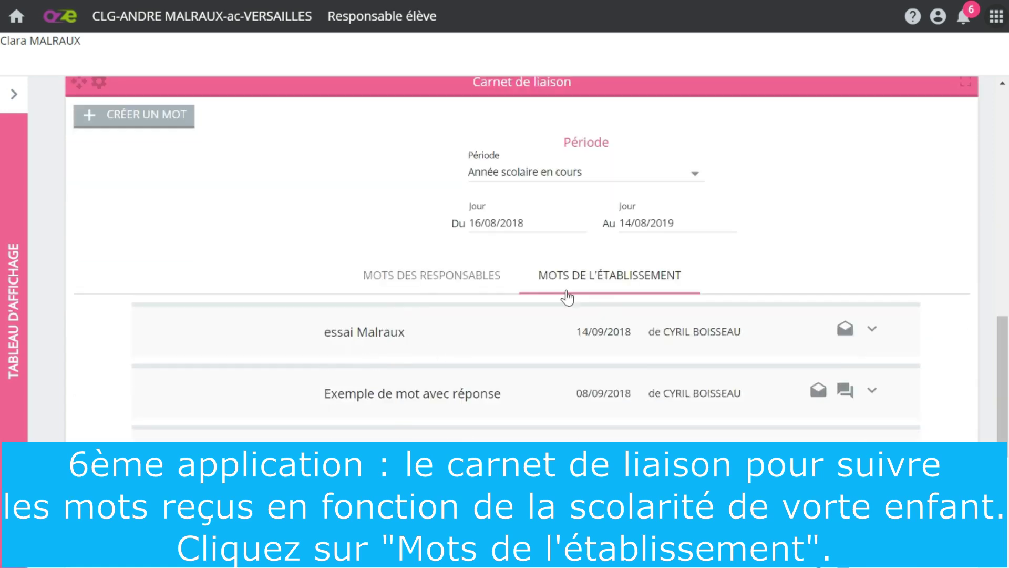
{"action": "left_click", "coordinate": [465, 276]}
{"action": "left_click", "coordinate": [596, 278]}
{"action": "scroll", "coordinate": [503, 351], "scroll_direction": "down", "scroll_amount": 4}
{"action": "scroll", "coordinate": [503, 351], "scroll_direction": "down", "scroll_amount": 4}
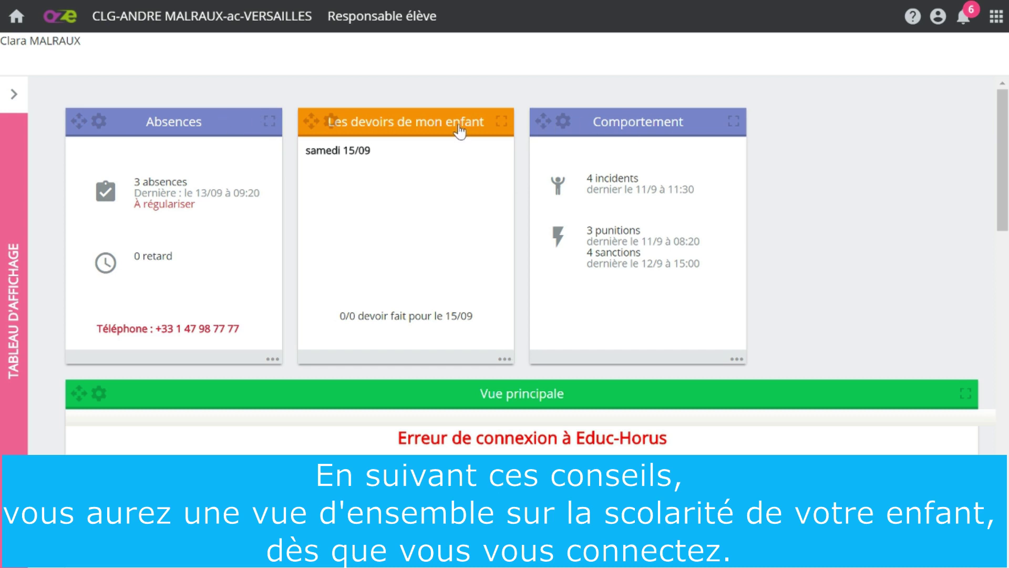
- Remove the Événements block from the end of the home page and add the Agenda application again directly below the first row
{"action": "scroll", "coordinate": [621, 184], "scroll_direction": "down", "scroll_amount": 5}
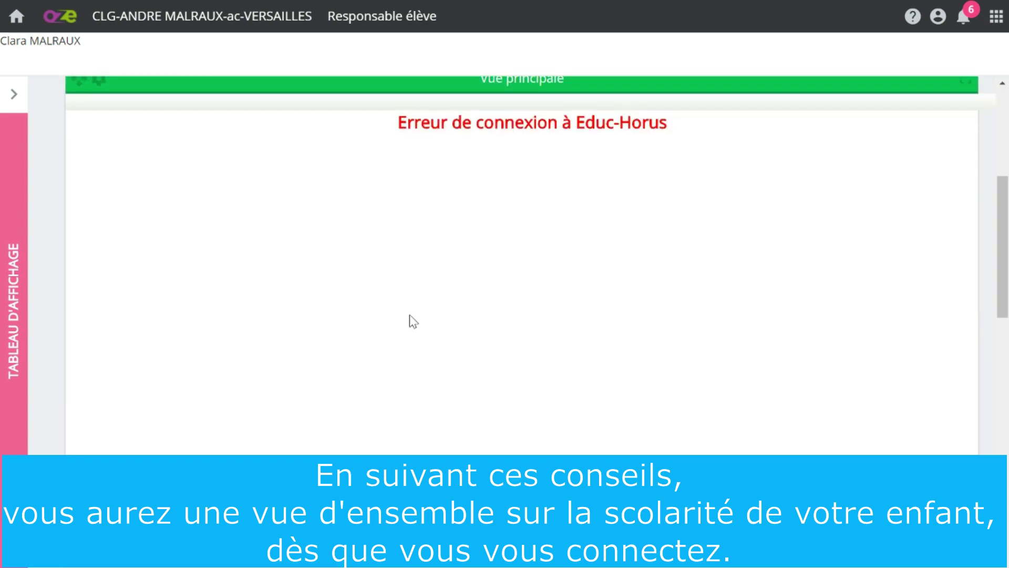
{"action": "scroll", "coordinate": [738, 285], "scroll_direction": "down", "scroll_amount": 4}
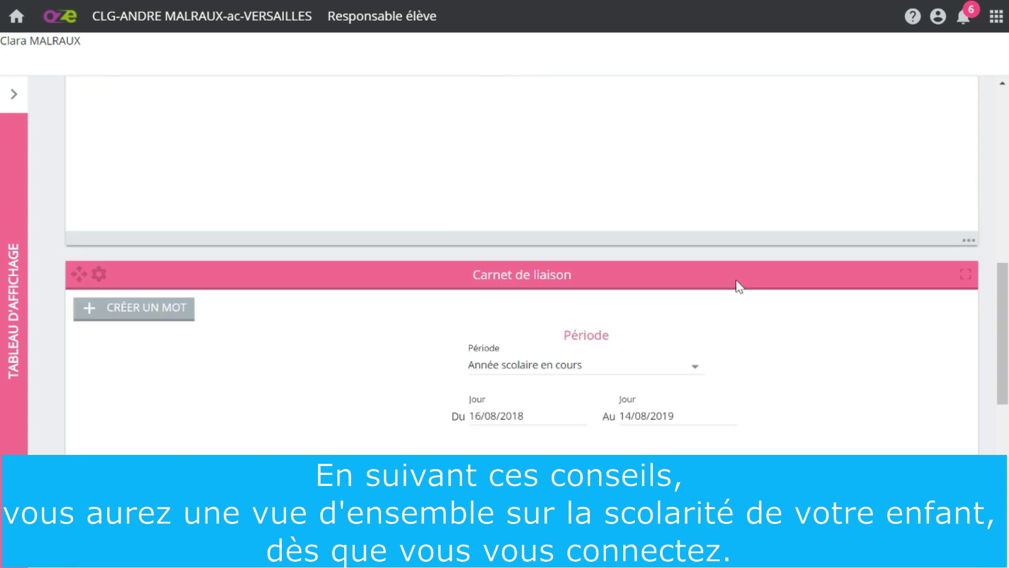
{"action": "scroll", "coordinate": [509, 198], "scroll_direction": "down", "scroll_amount": 2}
{"action": "scroll", "coordinate": [580, 324], "scroll_direction": "down", "scroll_amount": 5}
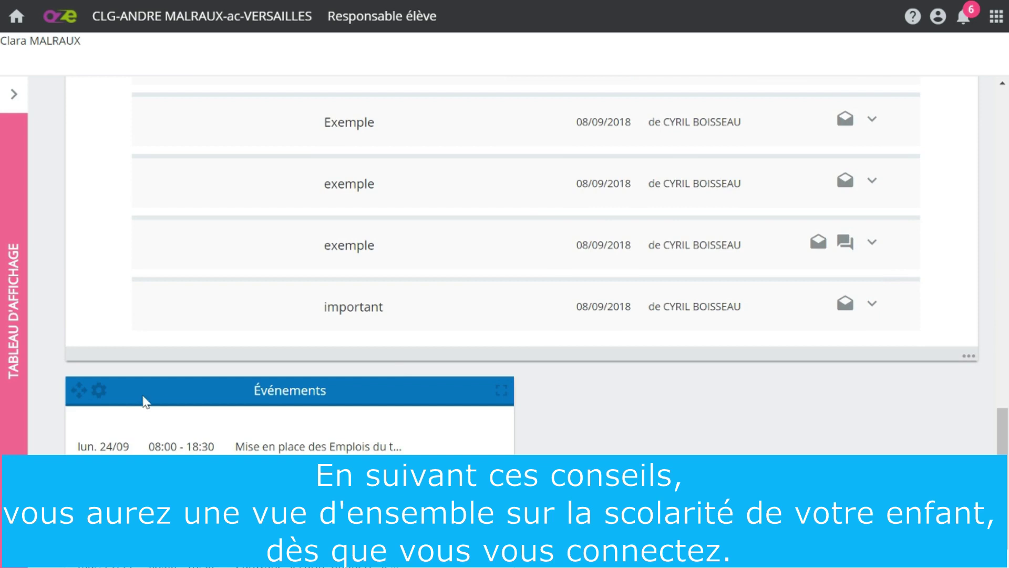
{"action": "left_click", "coordinate": [98, 391]}
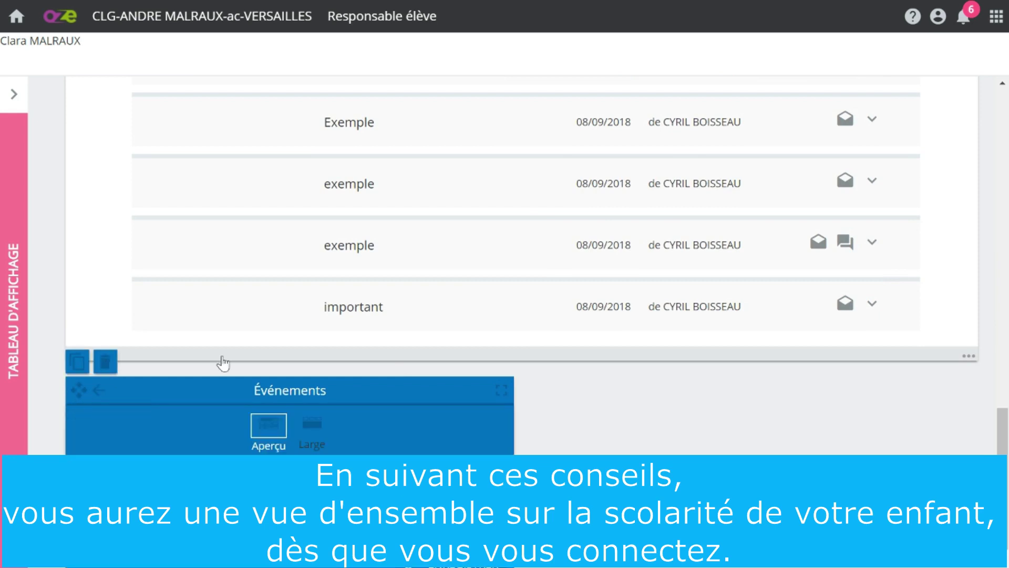
{"action": "scroll", "coordinate": [727, 378], "scroll_direction": "up", "scroll_amount": 10}
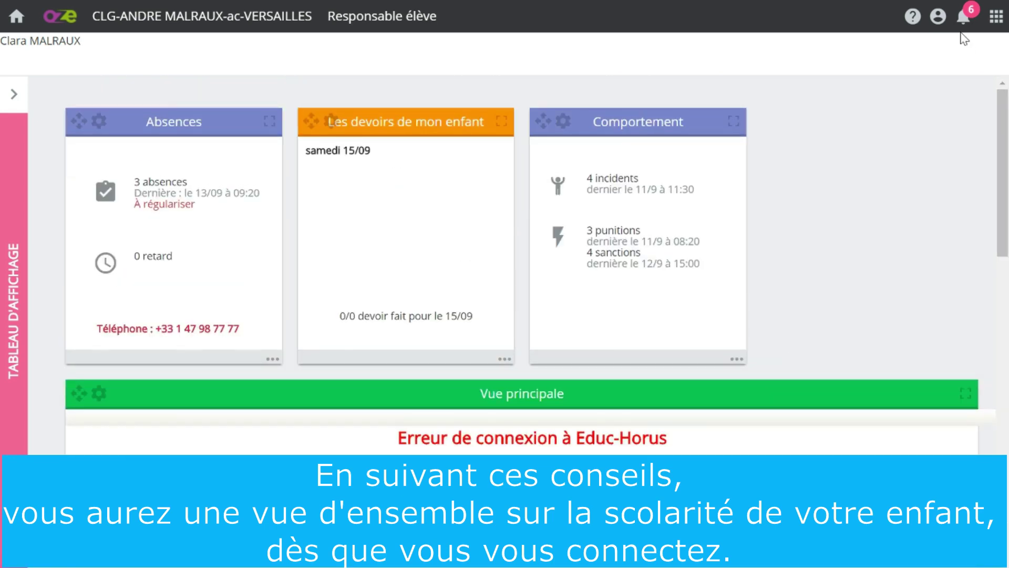
{"action": "left_click", "coordinate": [995, 16]}
{"action": "left_click_drag", "start_coordinate": [861, 428], "coordinate": [601, 310]}
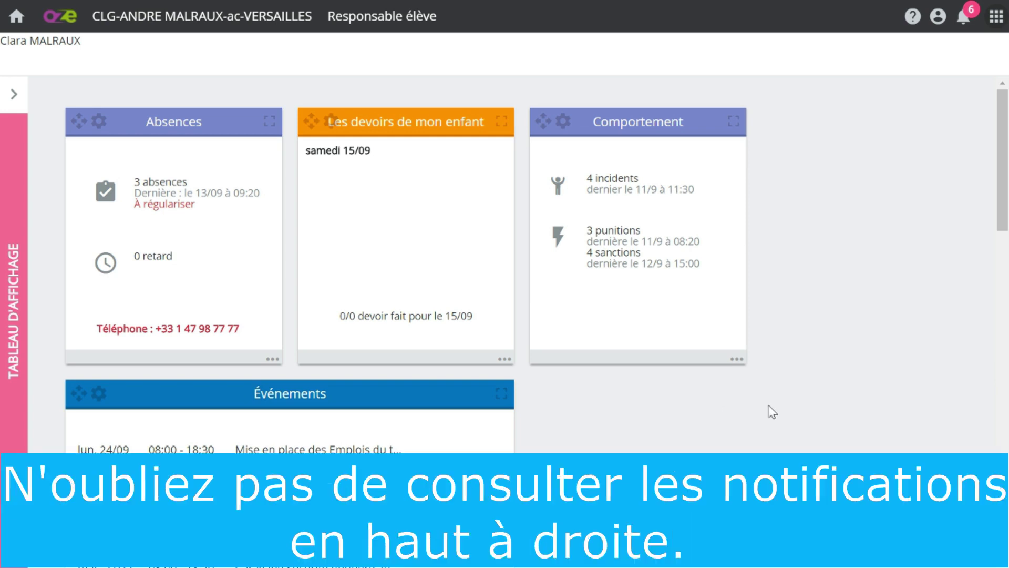
- Open the notifications and read through the alerts on timetable changes, absences and punishments
{"action": "left_click", "coordinate": [963, 19]}
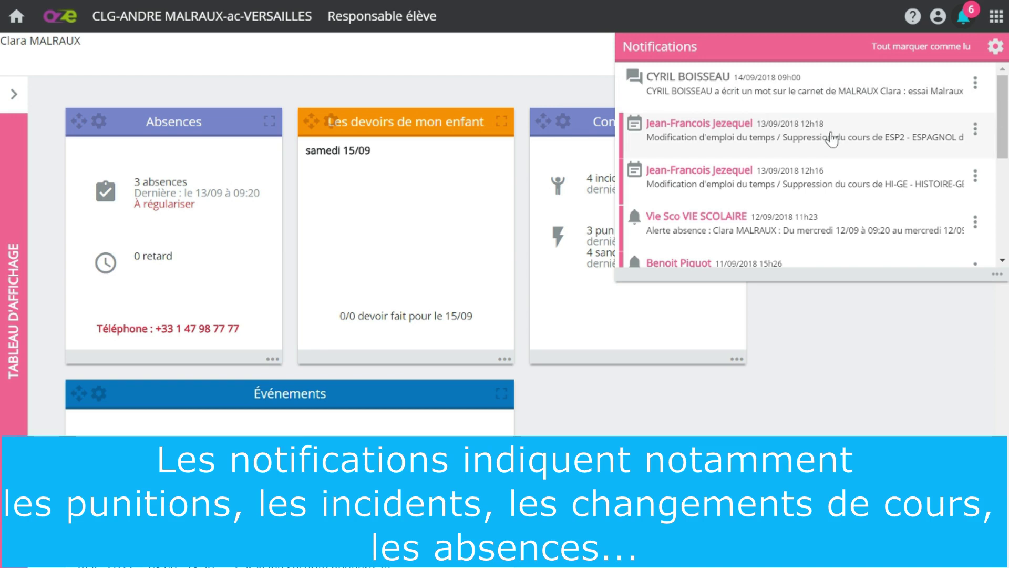
{"action": "scroll", "coordinate": [809, 231], "scroll_direction": "down", "scroll_amount": 2}
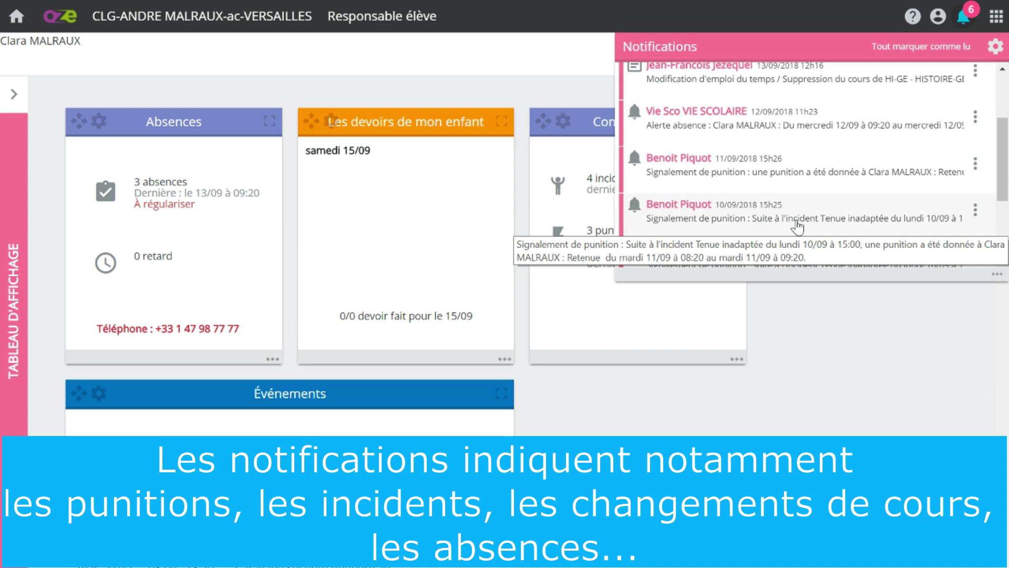
{"action": "scroll", "coordinate": [797, 226], "scroll_direction": "up", "scroll_amount": 2}
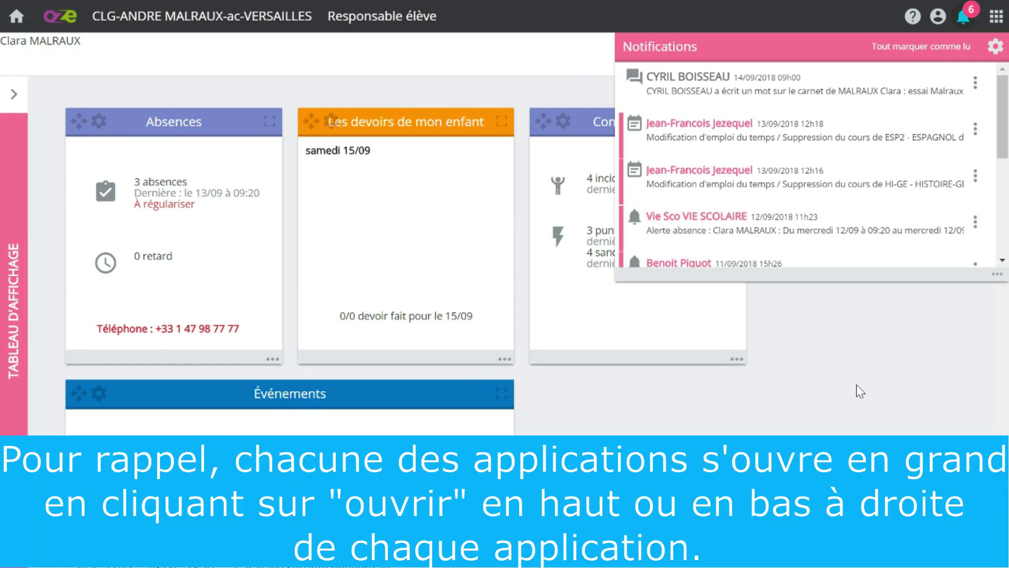
- Close the notifications list, then view the Absences and Événements blocks one after the other at full size, closing each view
{"action": "left_click", "coordinate": [963, 22]}
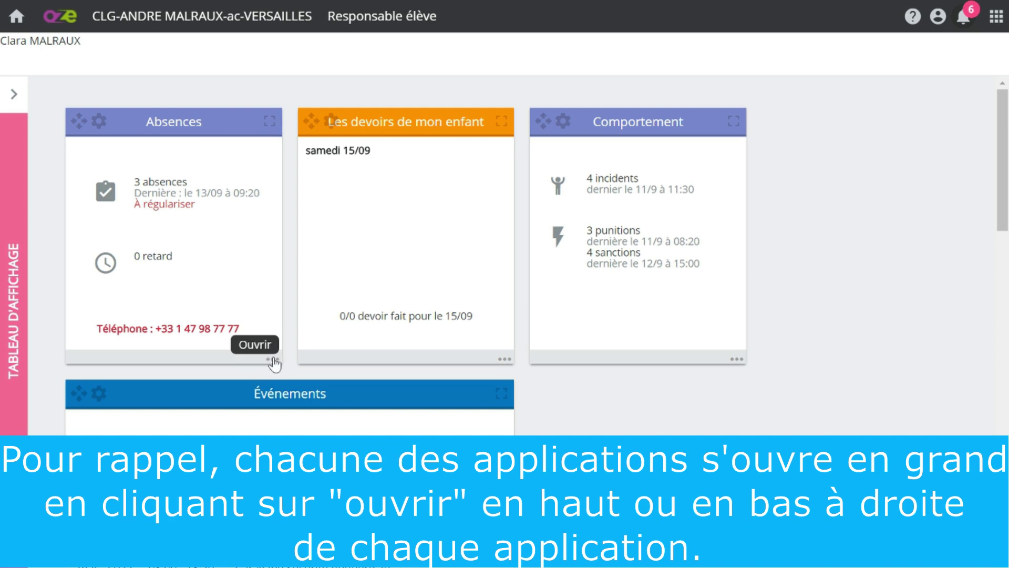
{"action": "left_click", "coordinate": [270, 122]}
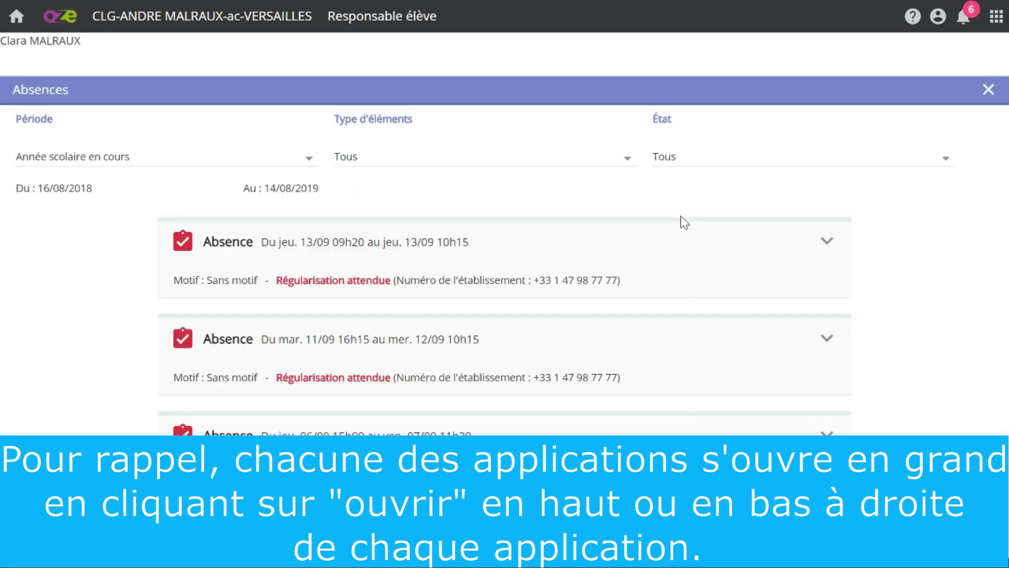
{"action": "left_click", "coordinate": [986, 92]}
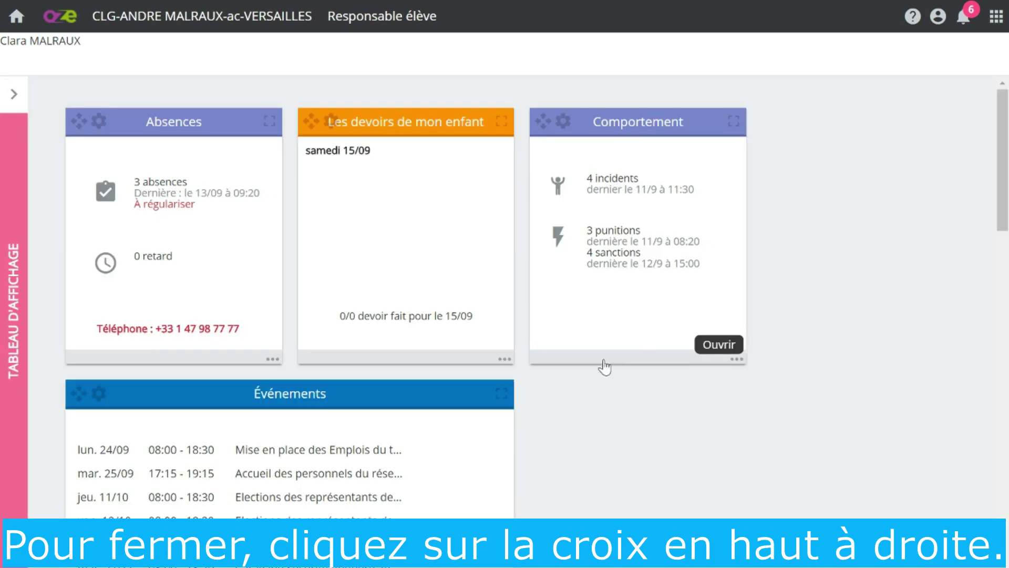
{"action": "left_click", "coordinate": [501, 399]}
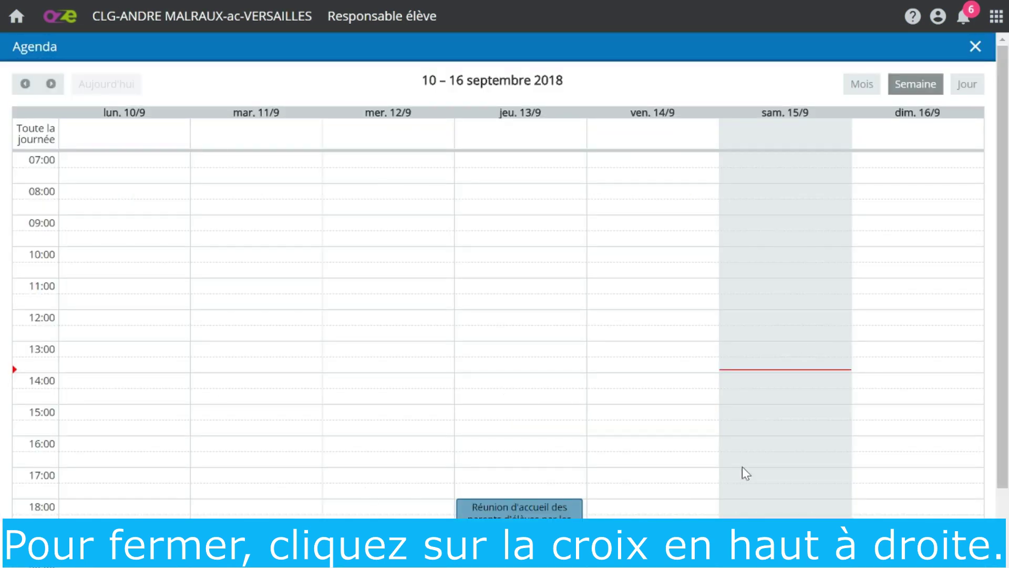
{"action": "left_click", "coordinate": [975, 46]}
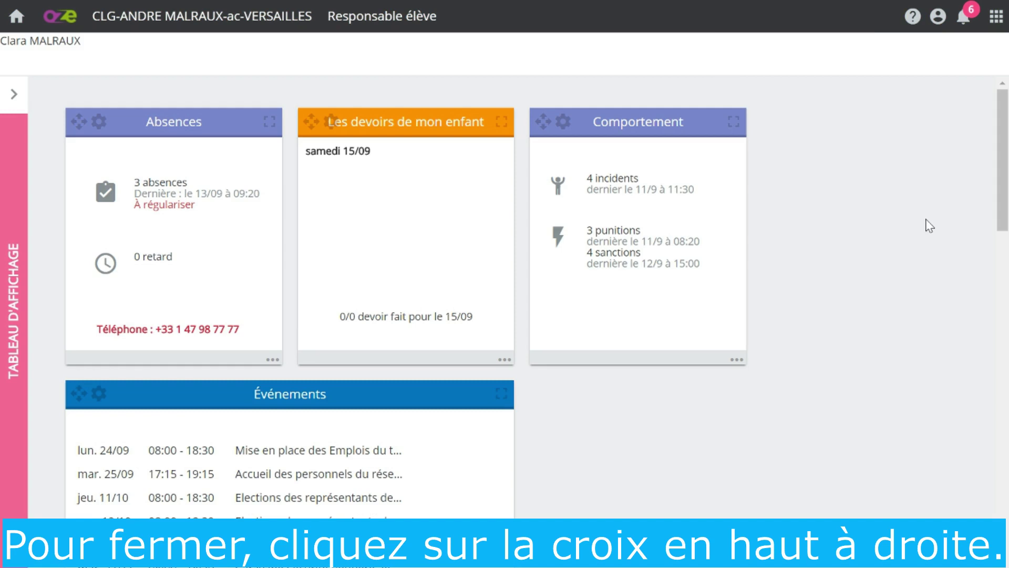
- Open the notifications at full size to see the complete list with its filters
{"action": "left_click", "coordinate": [964, 19]}
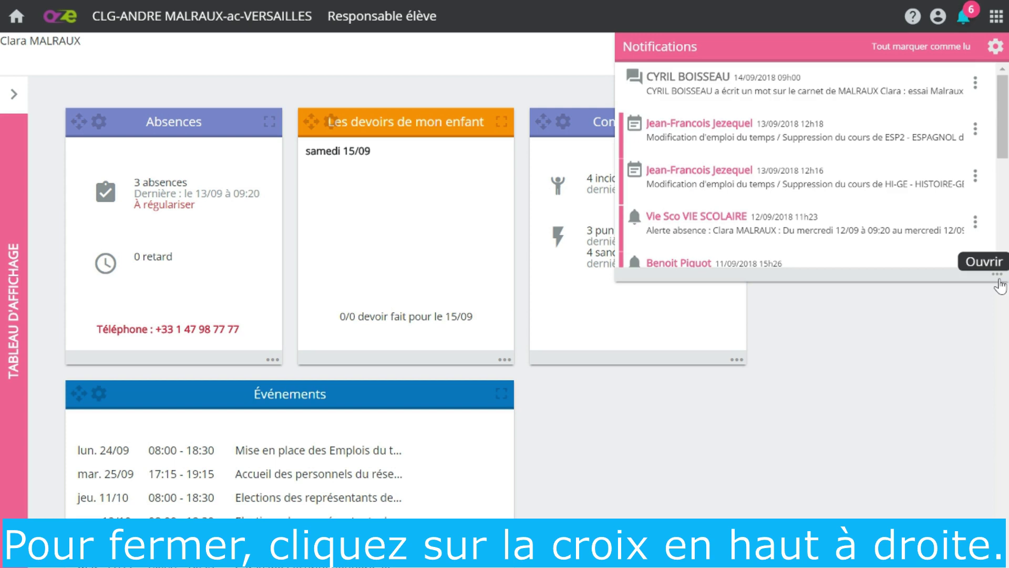
{"action": "left_click", "coordinate": [999, 285]}
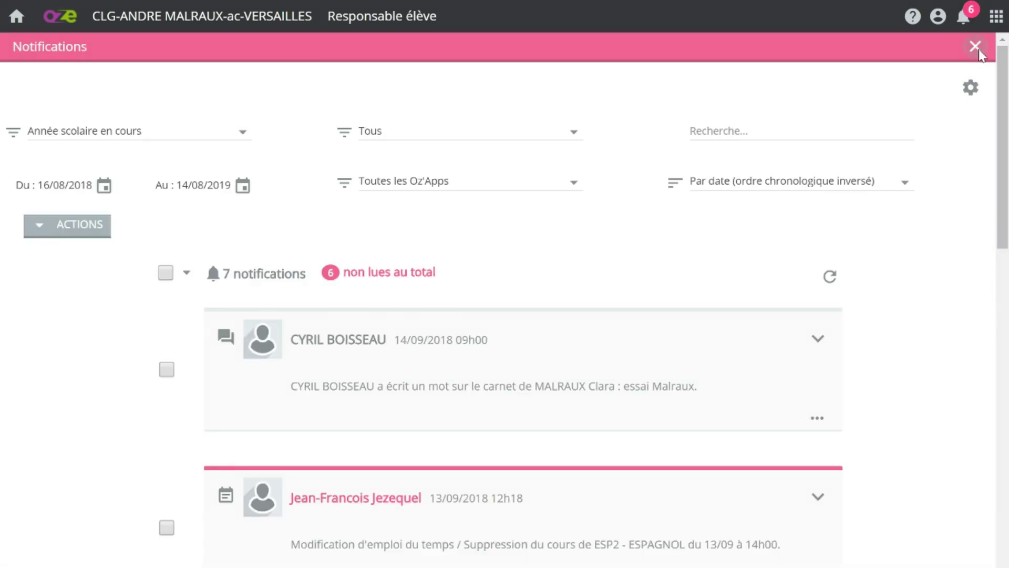